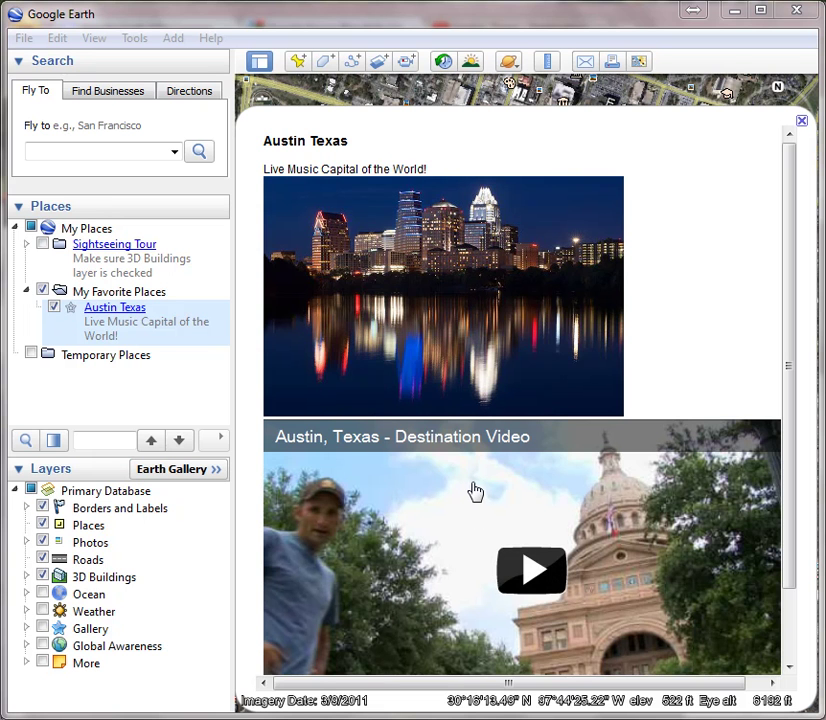
Step: Insert blank lines after the skyline img tag in the Austin Texas description and save
{"action": "right_click", "coordinate": [123, 316]}
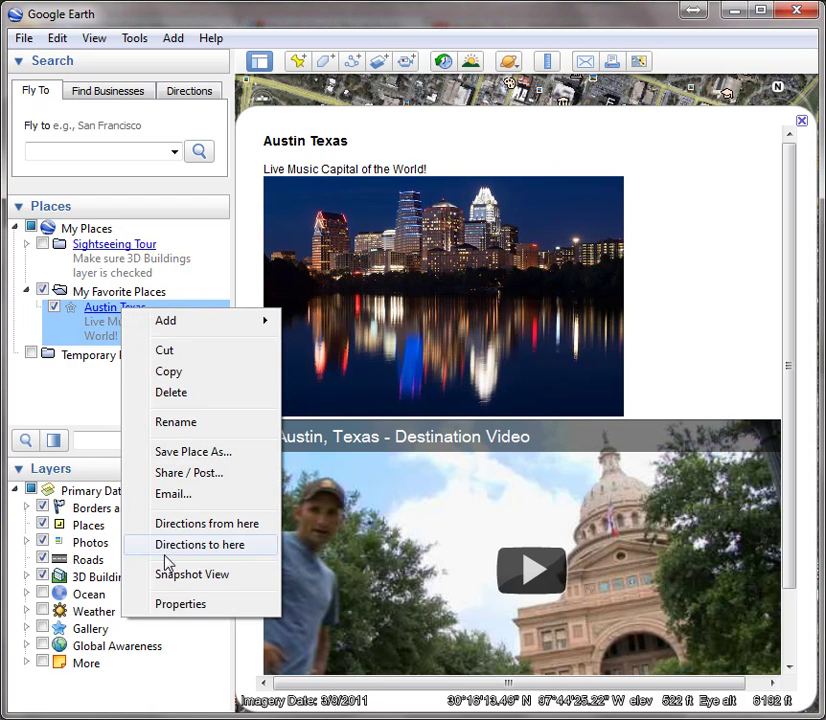
{"action": "left_click", "coordinate": [180, 604]}
{"action": "left_click", "coordinate": [536, 370]}
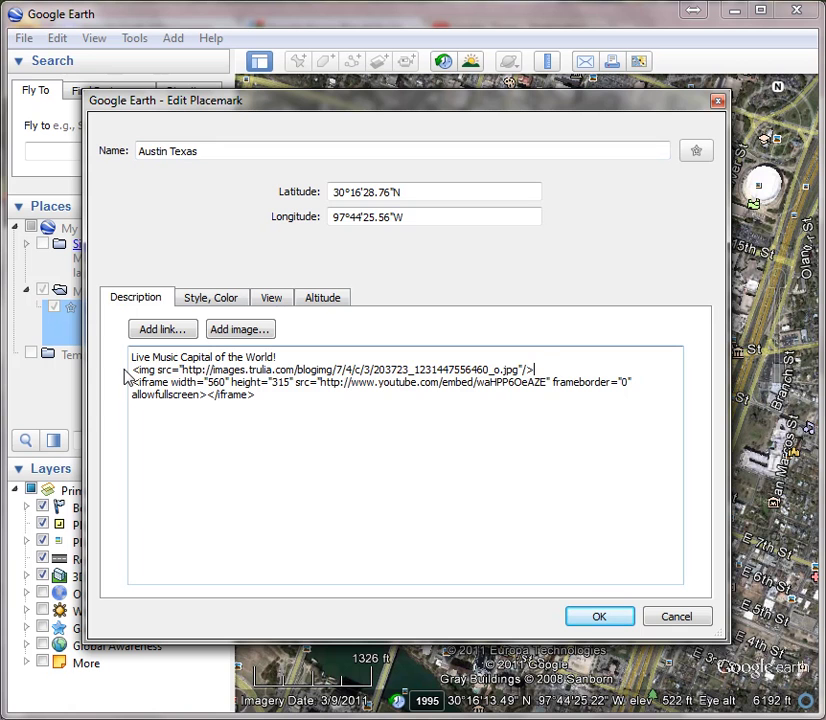
{"action": "left_click_drag", "start_coordinate": [131, 370], "coordinate": [354, 372]}
{"action": "left_click_drag", "start_coordinate": [133, 383], "coordinate": [281, 407]}
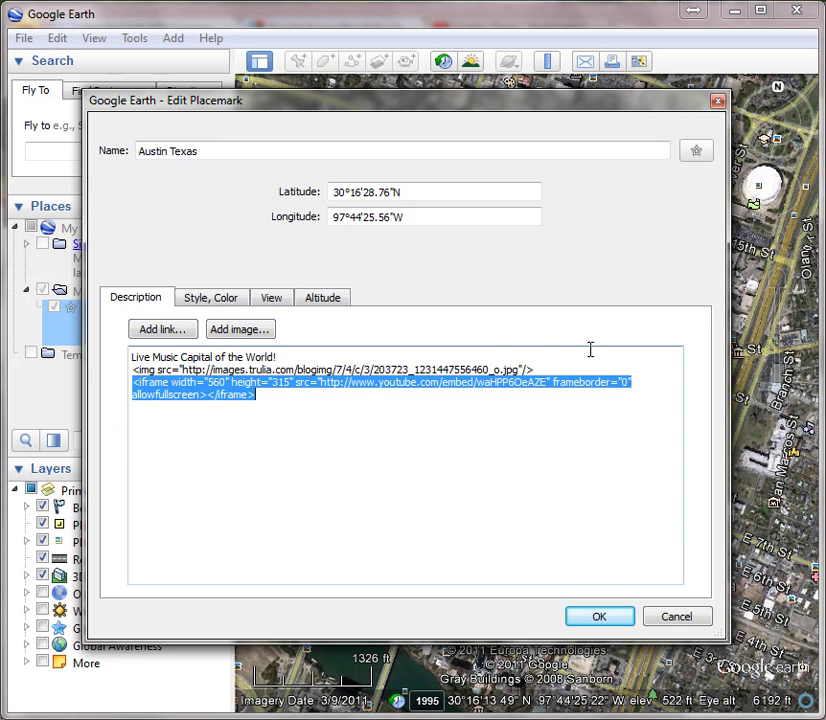
{"action": "left_click", "coordinate": [557, 369]}
{"action": "key", "text": "Return"}
{"action": "key", "text": "Return"}
{"action": "key", "text": "Return"}
{"action": "key", "text": "Return"}
{"action": "key", "text": "Return"}
{"action": "key", "text": "Return"}
{"action": "key", "text": "Return"}
{"action": "key", "text": "Return"}
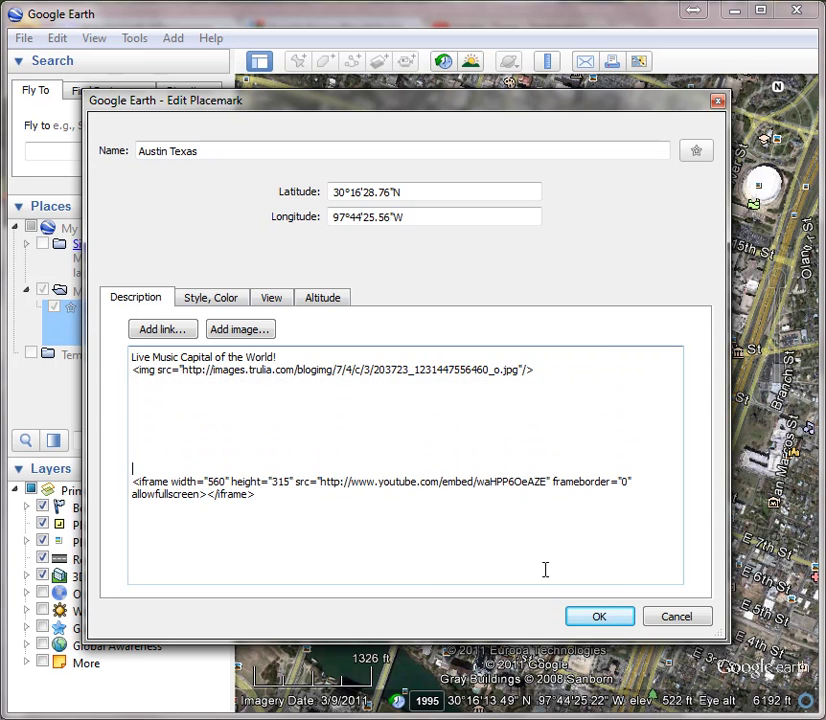
{"action": "left_click", "coordinate": [597, 618]}
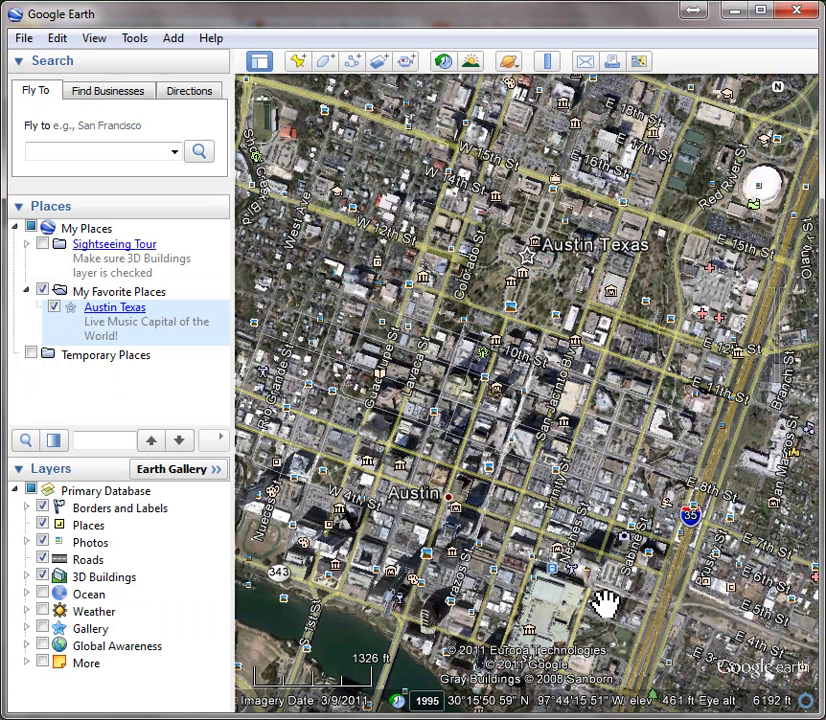
Step: View the Austin Texas balloon to check the gap between the skyline photo and video
{"action": "left_click", "coordinate": [115, 310]}
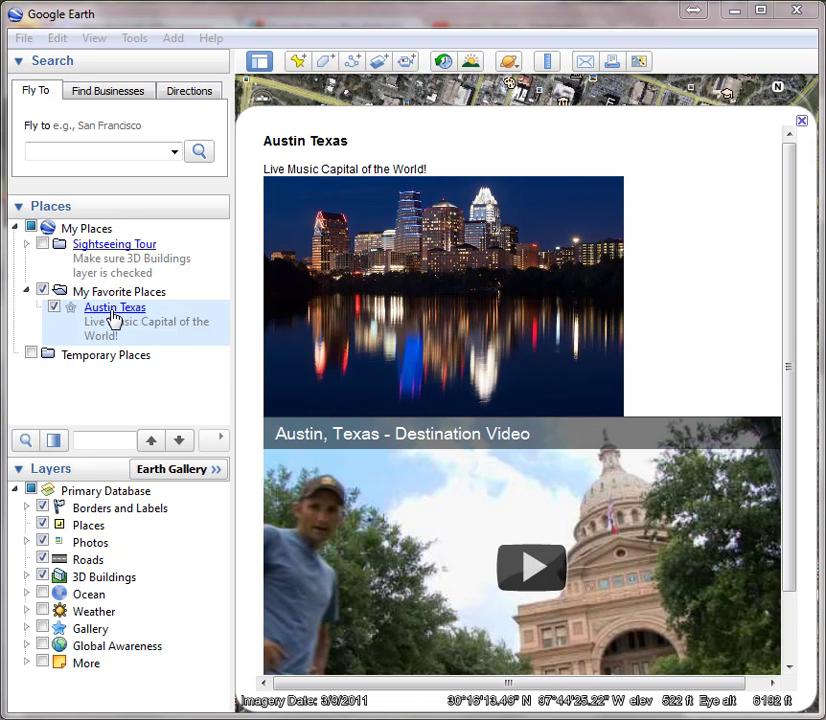
{"action": "right_click", "coordinate": [112, 318]}
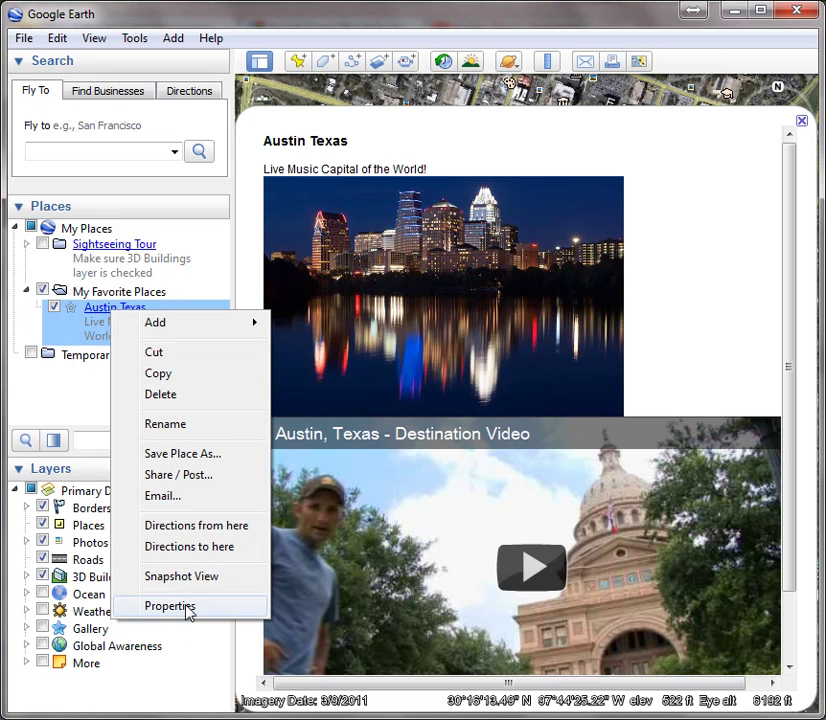
Step: Delete the blank lines below the img tag in the Austin Texas description
{"action": "left_click", "coordinate": [170, 606]}
{"action": "left_click_drag", "start_coordinate": [151, 396], "coordinate": [169, 449]}
{"action": "left_click", "coordinate": [162, 438]}
{"action": "key", "text": "BackSpace"}
{"action": "key", "text": "Delete"}
{"action": "key", "text": "Delete"}
{"action": "key", "text": "Delete"}
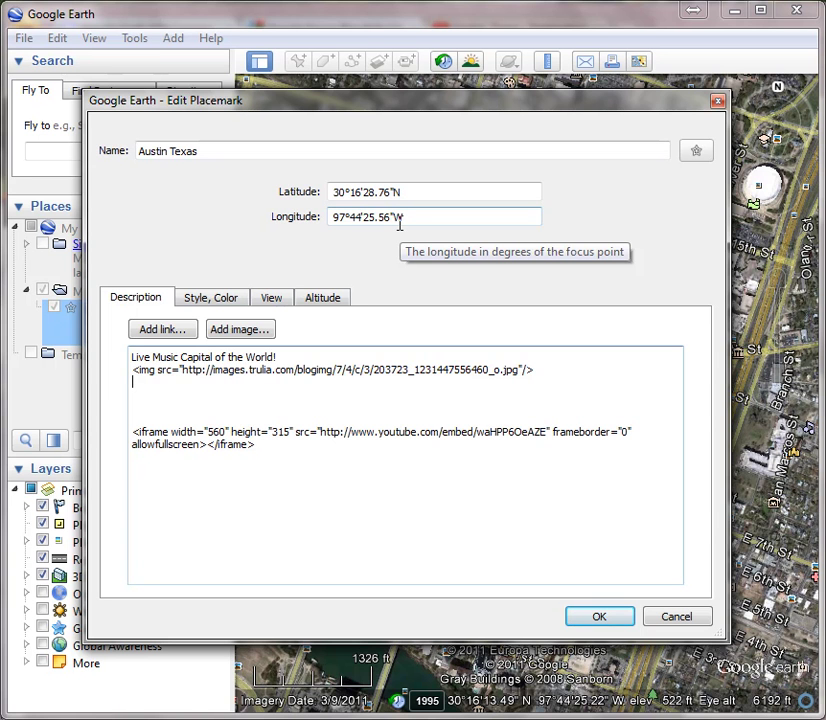
Step: Put a single <br> between the img tag and iframe, save, and view the balloon
{"action": "type", "text": "<br"}
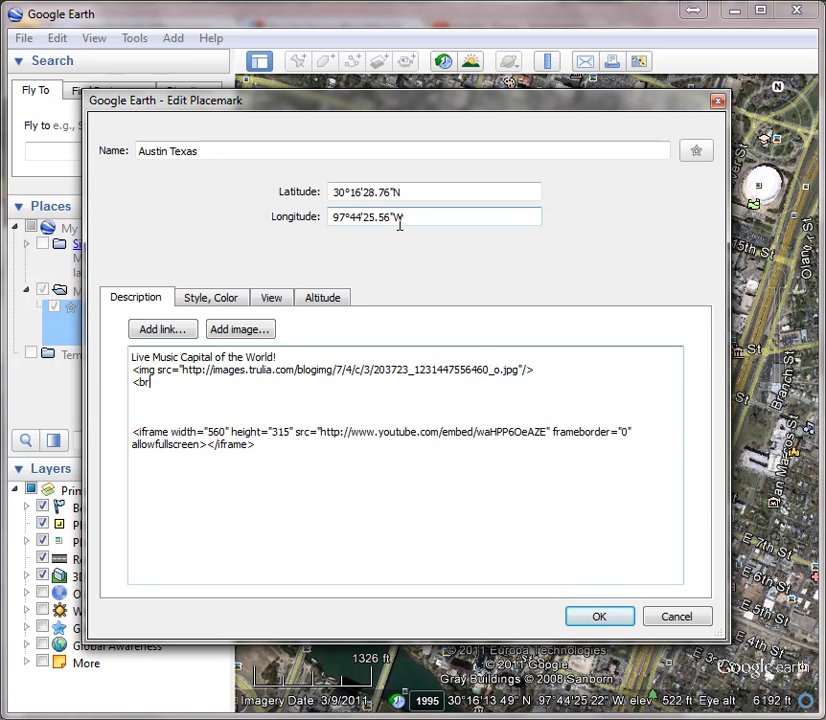
{"action": "type", "text": ">"}
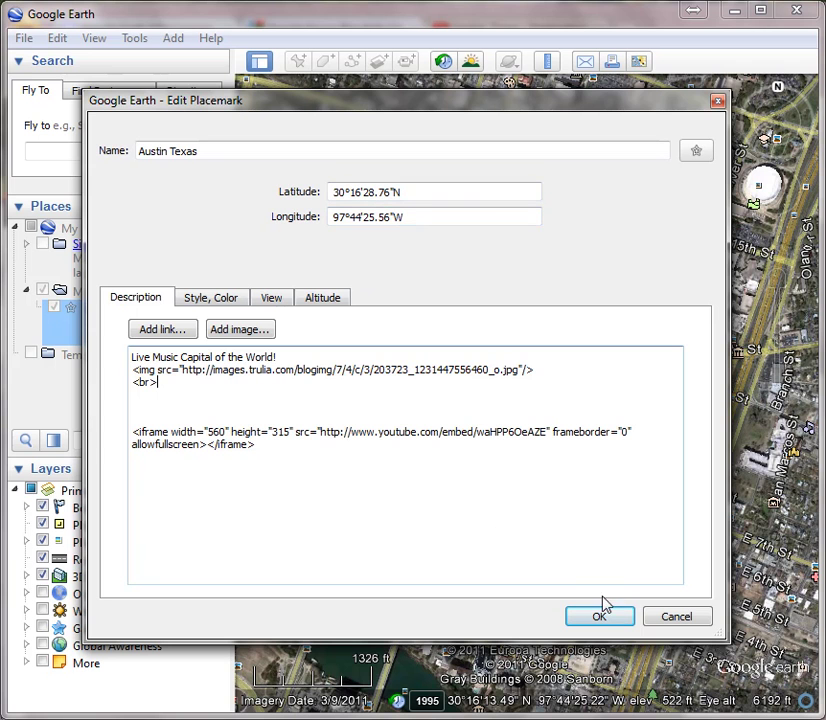
{"action": "key", "text": "Delete"}
{"action": "key", "text": "Delete"}
{"action": "key", "text": "Delete"}
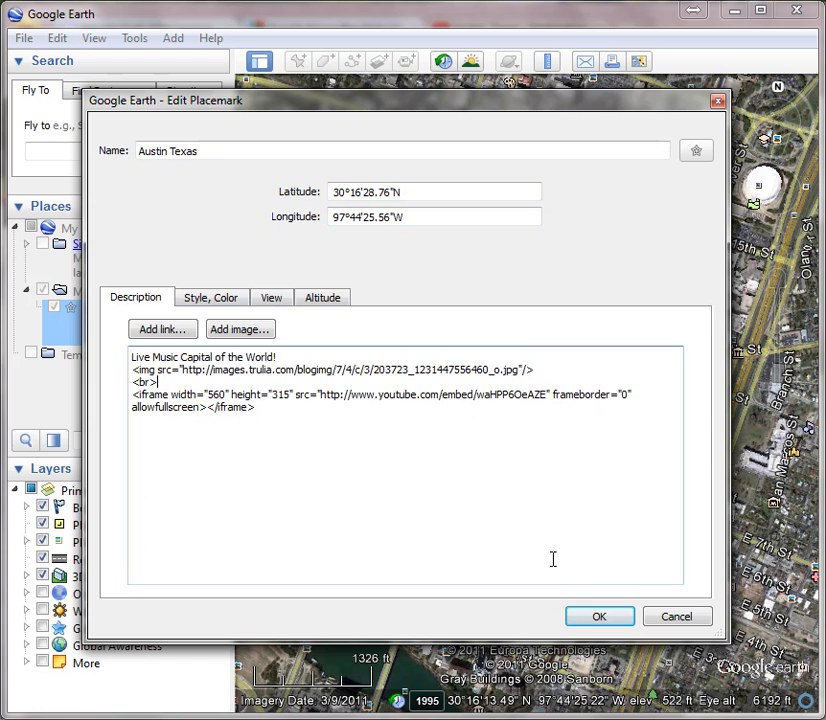
{"action": "left_click", "coordinate": [597, 619]}
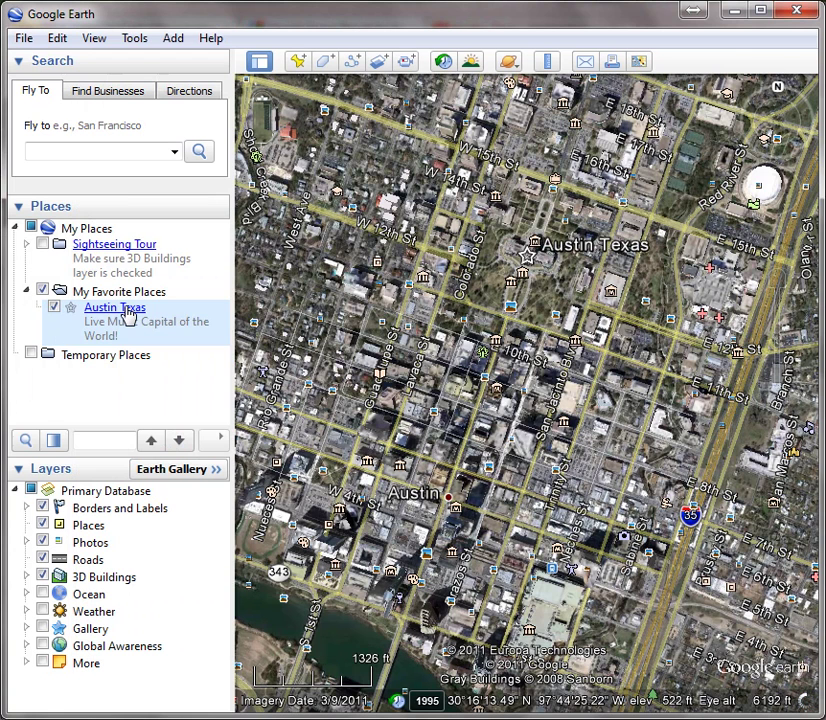
{"action": "left_click", "coordinate": [125, 310]}
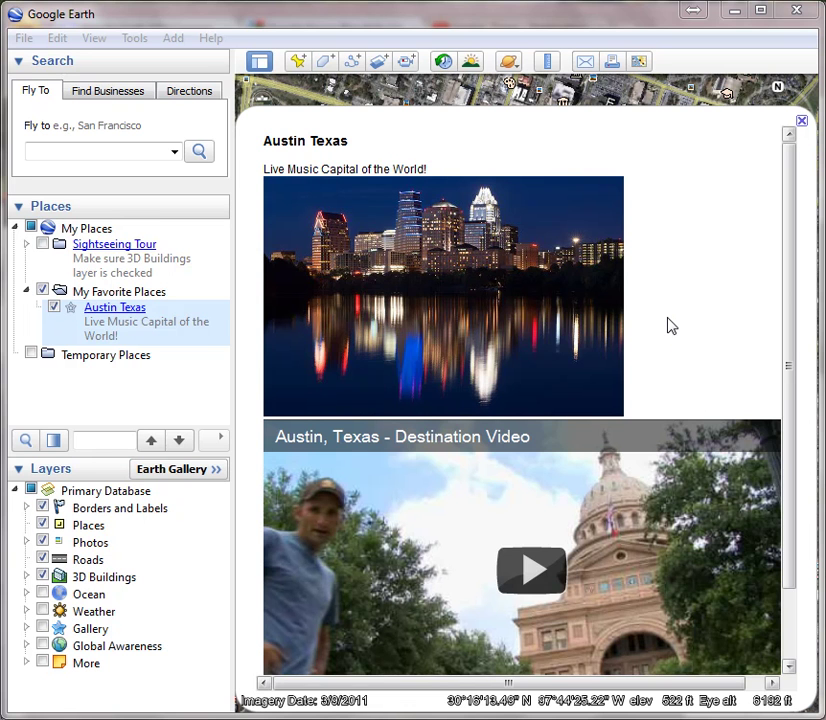
Step: Add three more <br> lines after the first <br> before the video iframe
{"action": "right_click", "coordinate": [113, 313]}
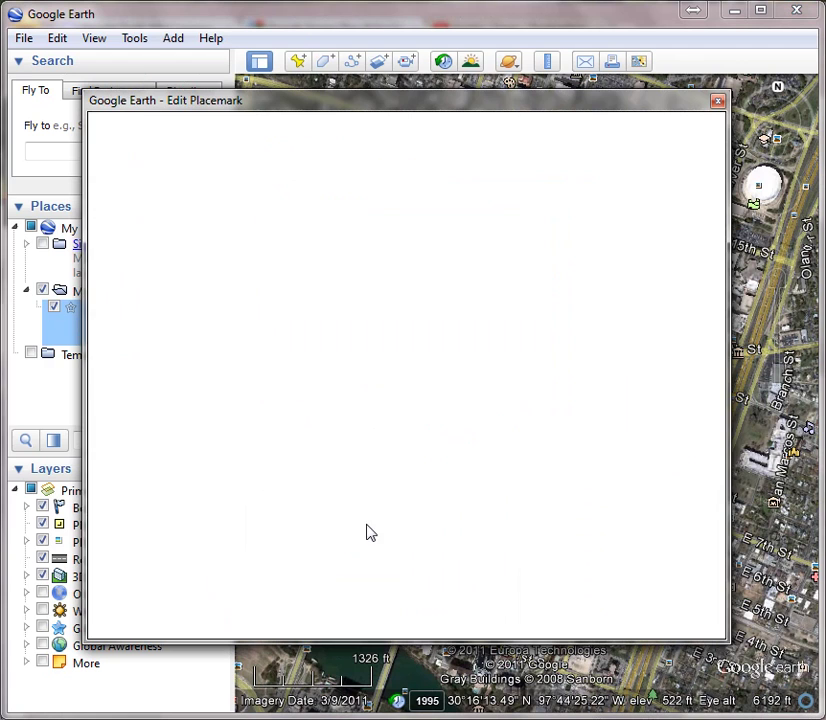
{"action": "left_click", "coordinate": [178, 601]}
{"action": "left_click", "coordinate": [180, 384]}
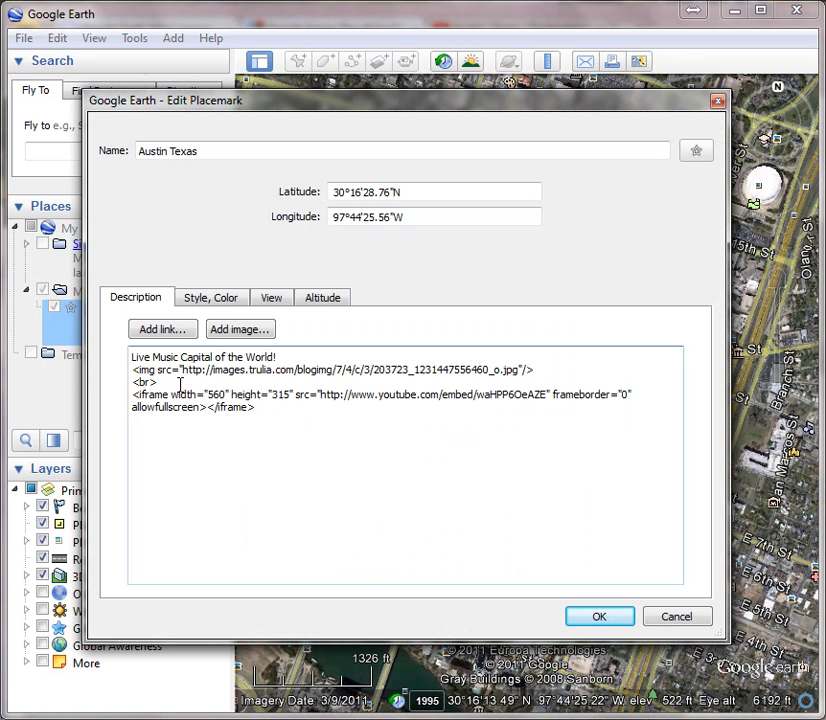
{"action": "key", "text": "Return"}
{"action": "type", "text": "<br>"}
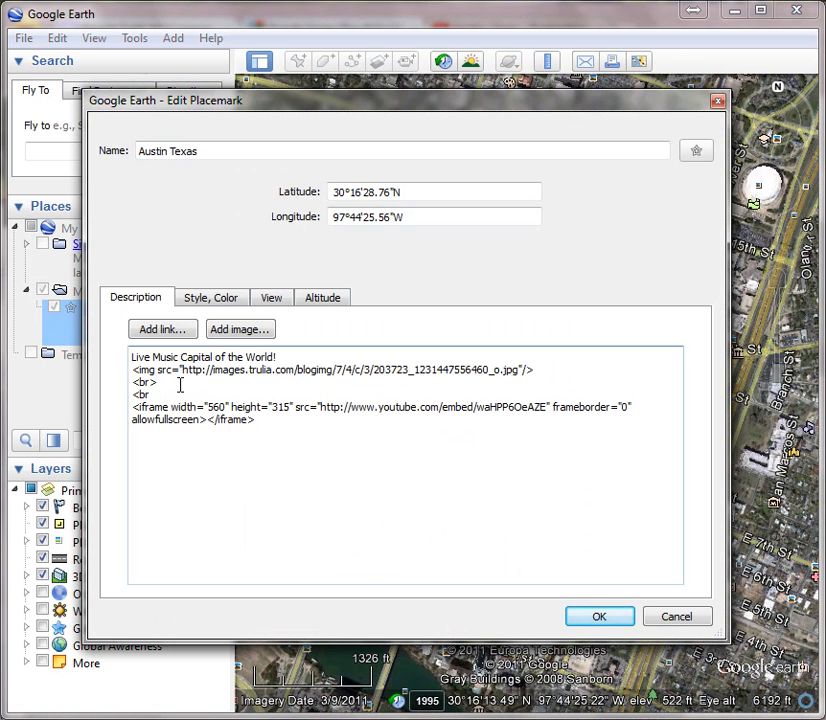
{"action": "key", "text": "Return"}
{"action": "type", "text": "<br>"}
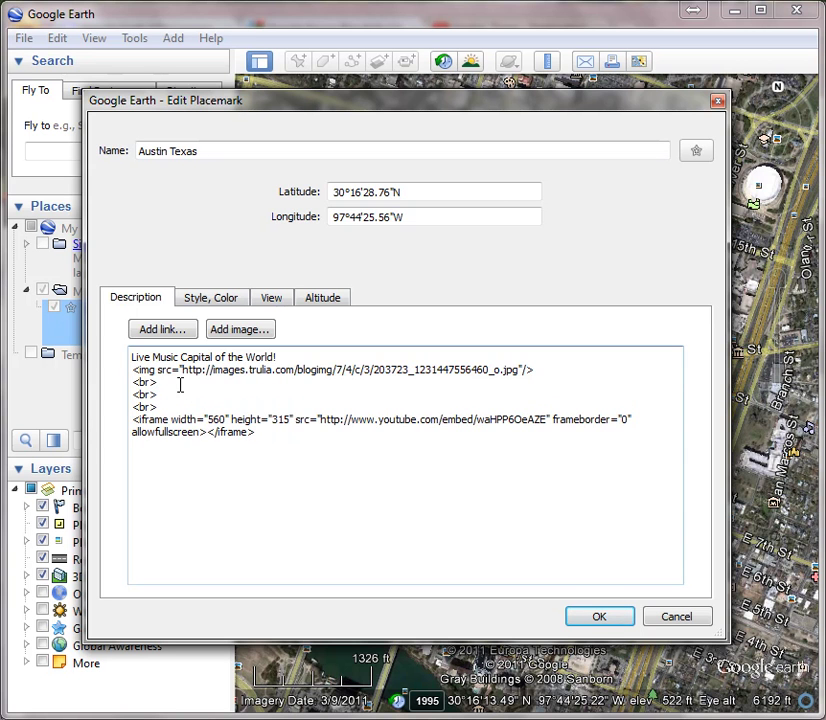
{"action": "key", "text": "Return"}
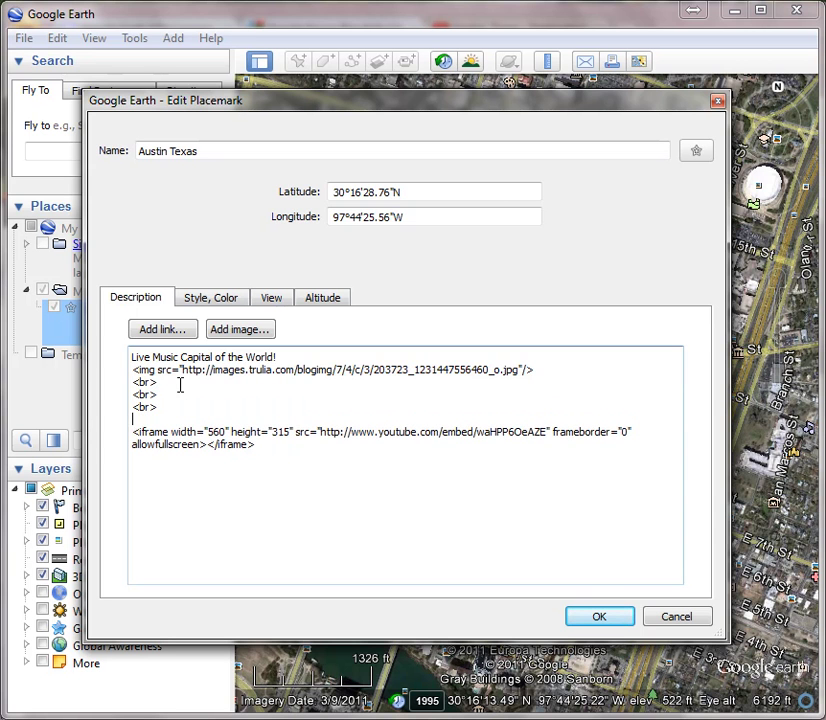
{"action": "type", "text": "<br> "}
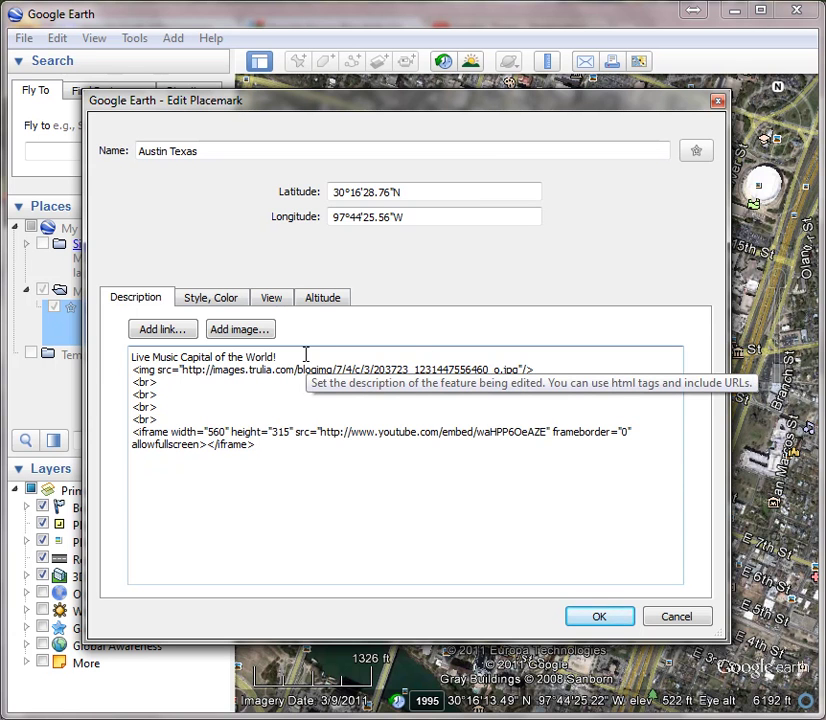
{"action": "type", "text": "<br"}
Step: Put a <br> after the World! tagline line and save the description
{"action": "key", "text": "Left"}
{"action": "key", "text": "Left"}
{"action": "key", "text": "Left"}
{"action": "key", "text": "Left"}
{"action": "key", "text": "Return"}
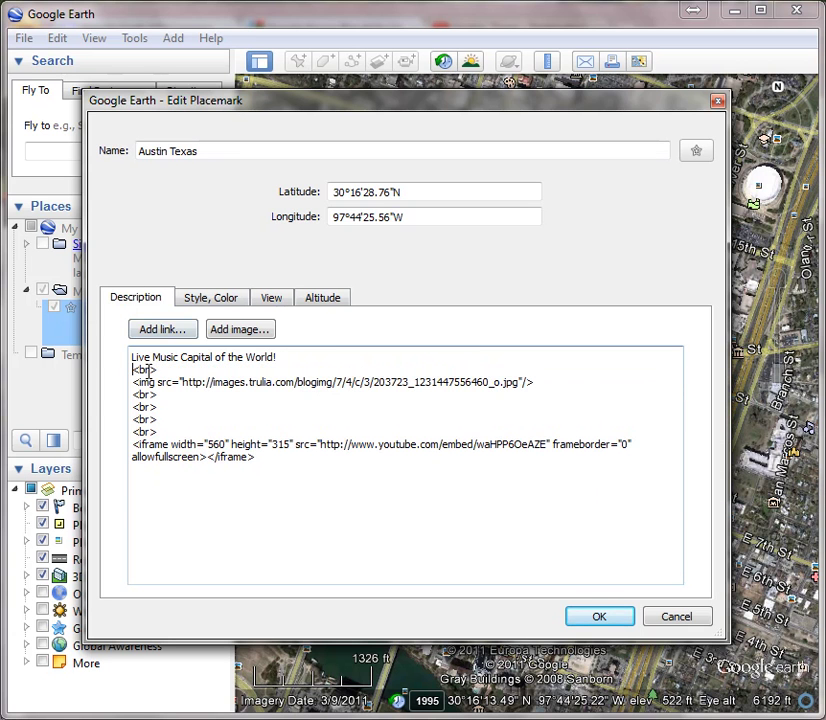
{"action": "left_click", "coordinate": [600, 618]}
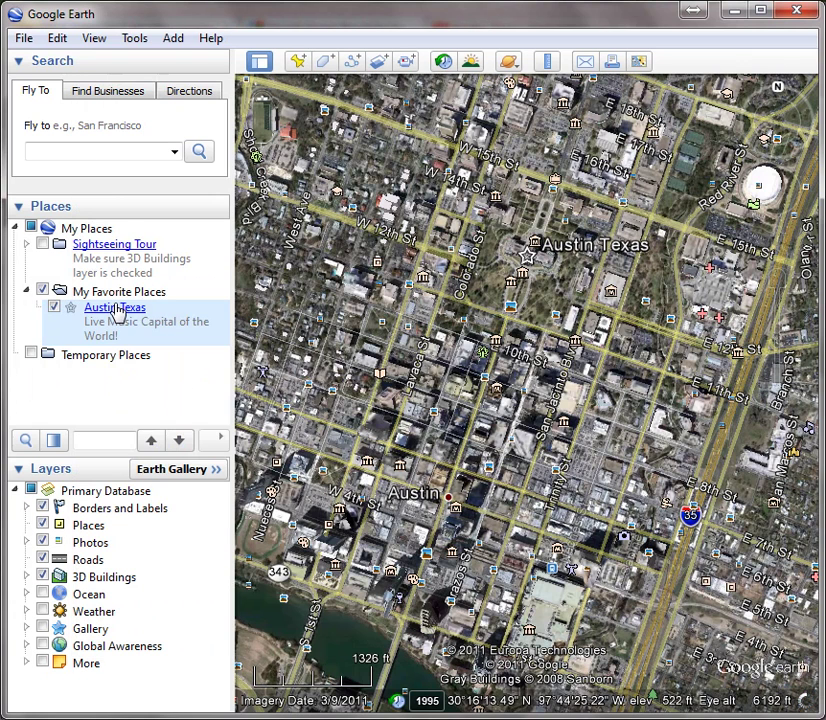
Step: Copy three <br> lines and paste them after the first <br> above the img tag
{"action": "left_click", "coordinate": [115, 308]}
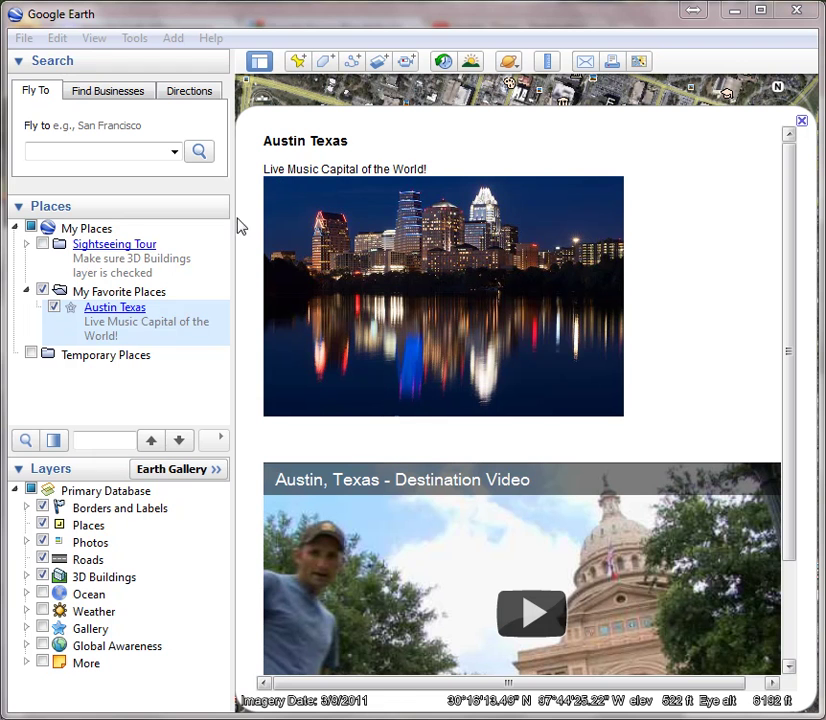
{"action": "right_click", "coordinate": [113, 313]}
{"action": "left_click", "coordinate": [168, 601]}
{"action": "left_click", "coordinate": [150, 370]}
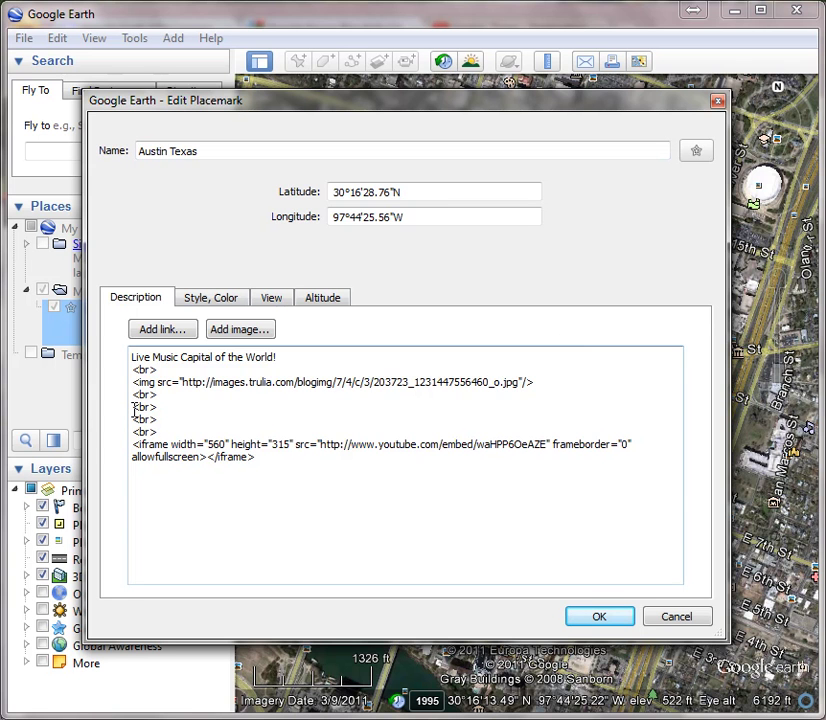
{"action": "left_click_drag", "start_coordinate": [133, 405], "coordinate": [166, 430]}
{"action": "key", "text": "ctrl+c"}
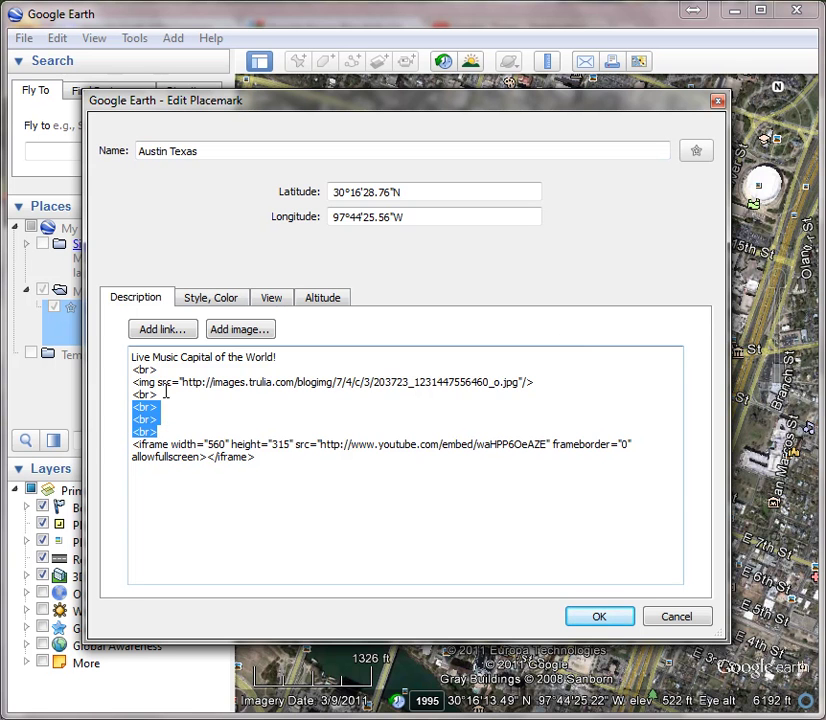
{"action": "left_click", "coordinate": [166, 370]}
{"action": "key", "text": "Return"}
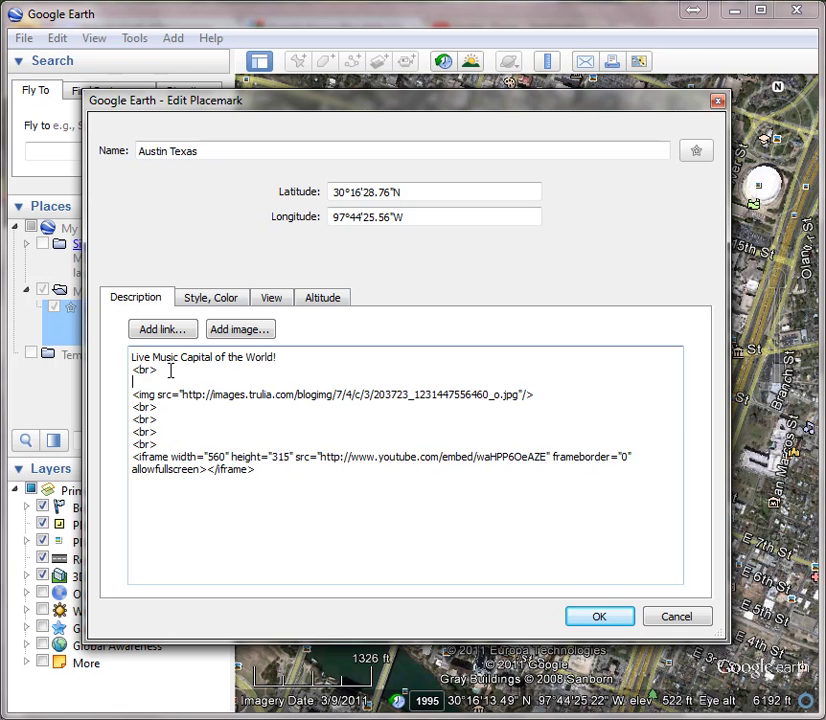
{"action": "key", "text": "ctrl+v"}
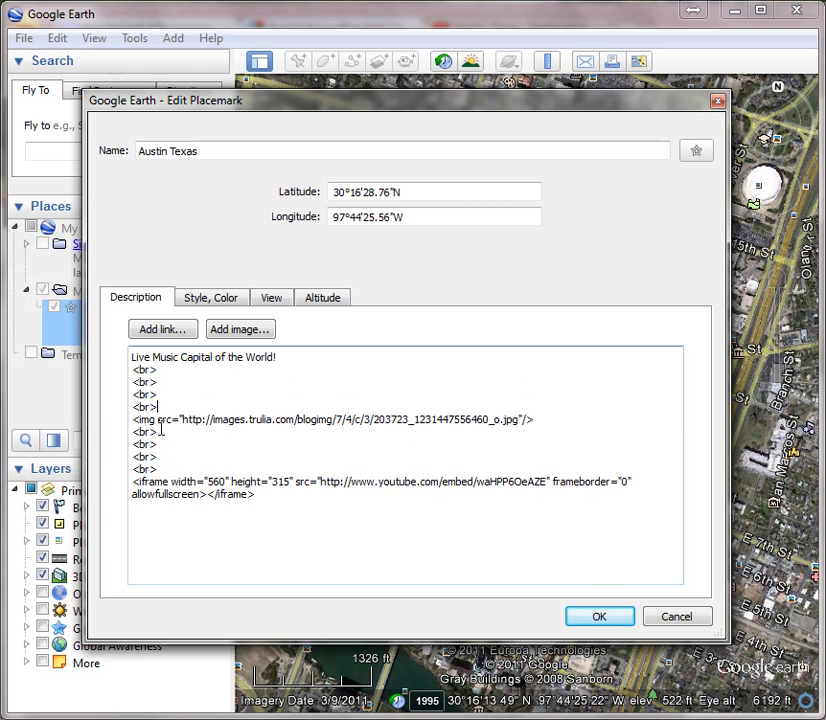
{"action": "left_click", "coordinate": [592, 618]}
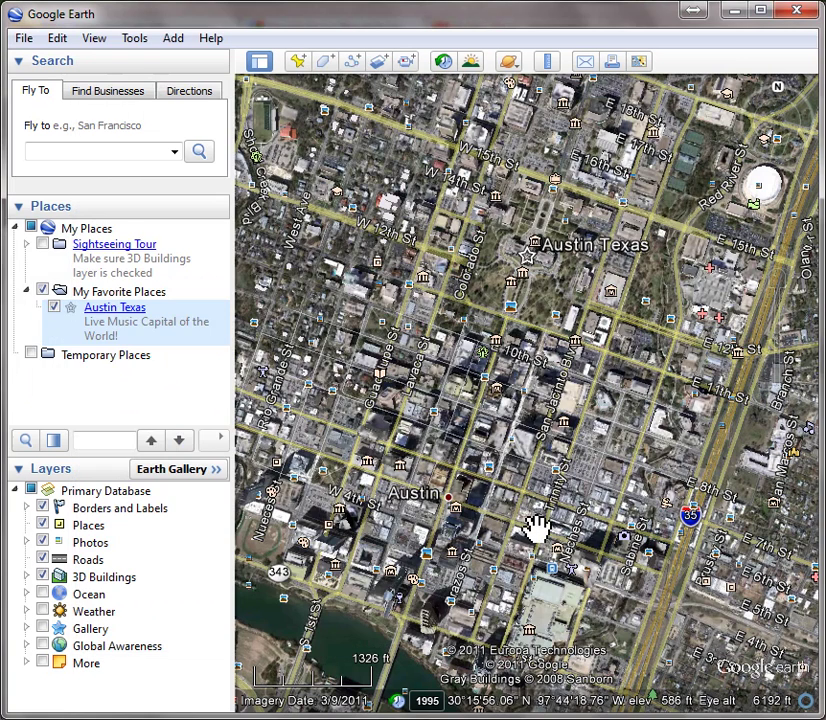
Step: Scroll through the Austin Texas balloon to review spacing around the photo and video
{"action": "double_click", "coordinate": [133, 325]}
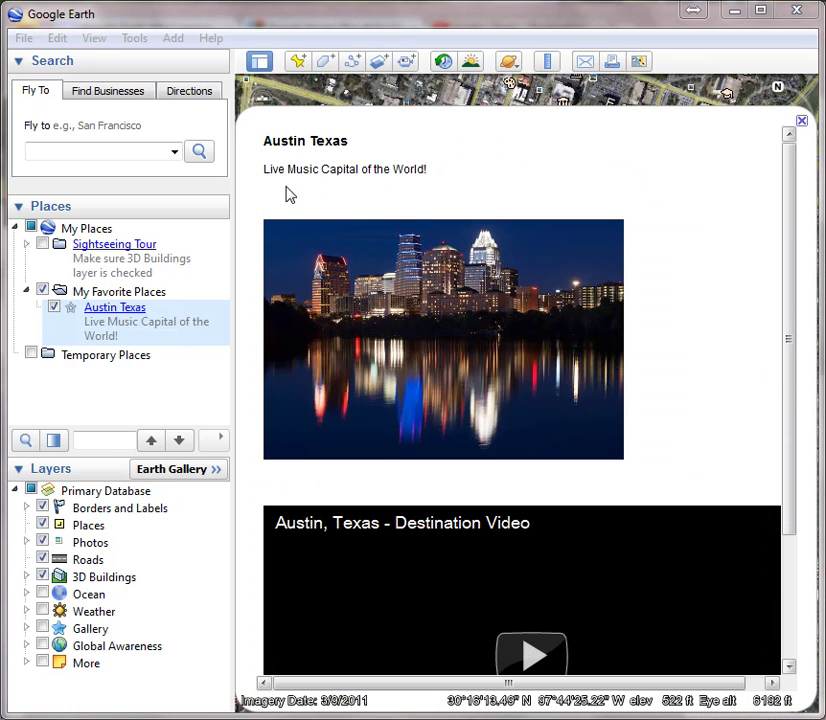
{"action": "left_click_drag", "start_coordinate": [789, 328], "coordinate": [780, 483]}
{"action": "left_click_drag", "start_coordinate": [786, 354], "coordinate": [796, 197]}
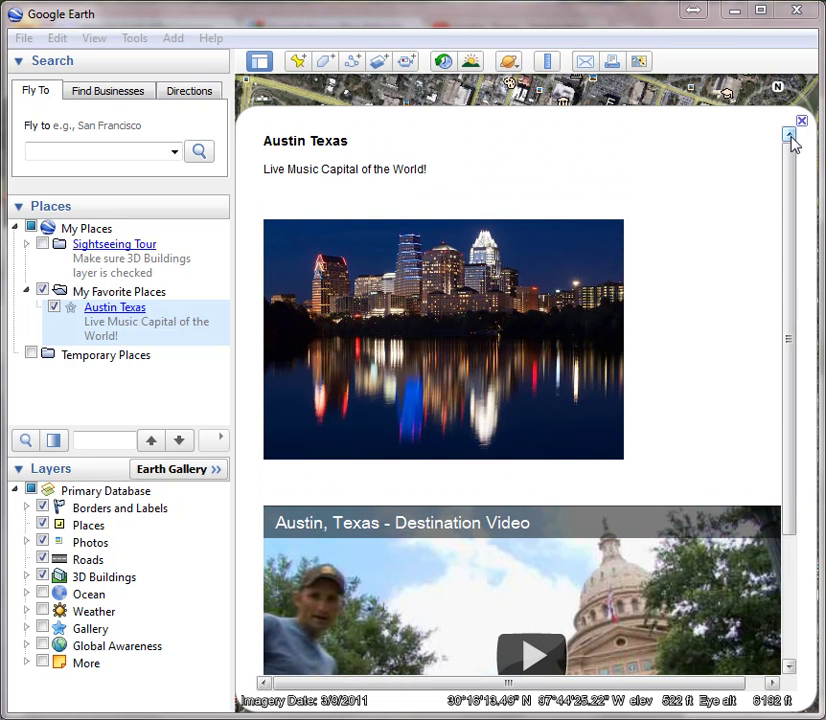